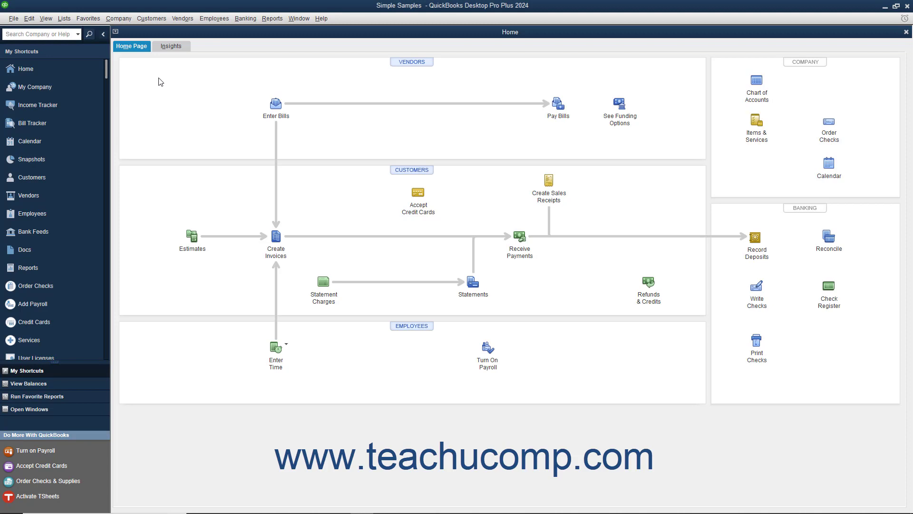
Open the Chart of Accounts and review the commands available for managing its accounts.
click(65, 19)
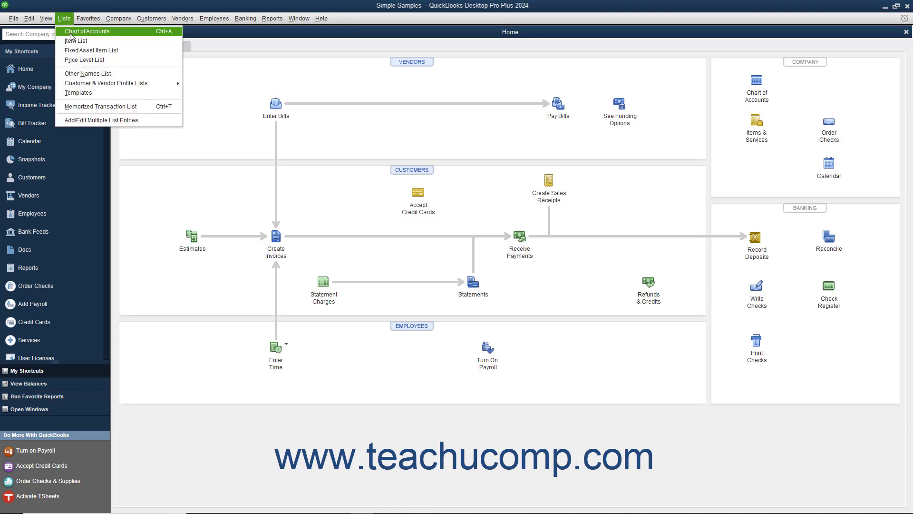
click(70, 34)
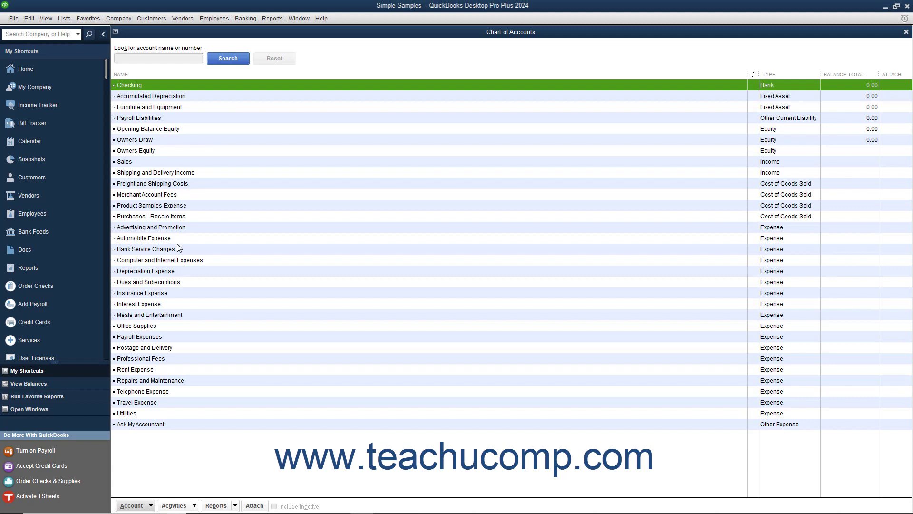
click(150, 505)
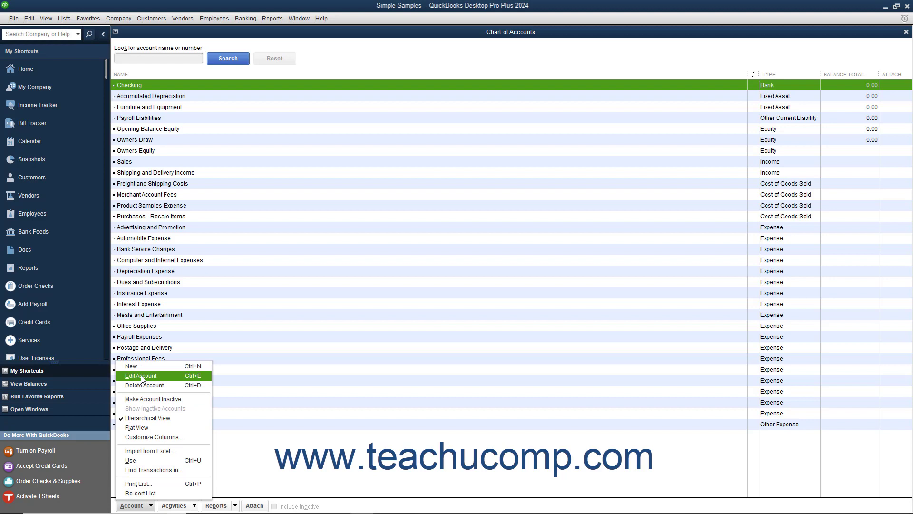
click(331, 65)
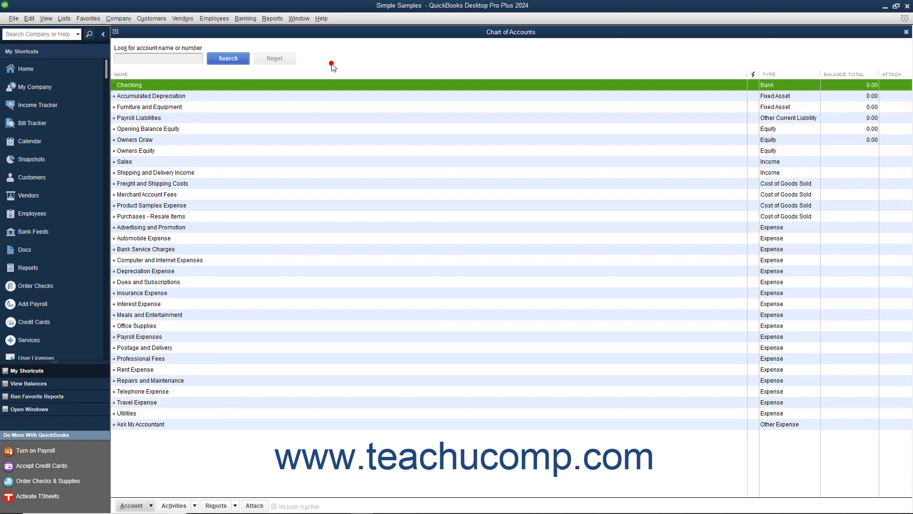
Open the Item List, review the commands available for items, and close the list.
click(67, 19)
click(76, 40)
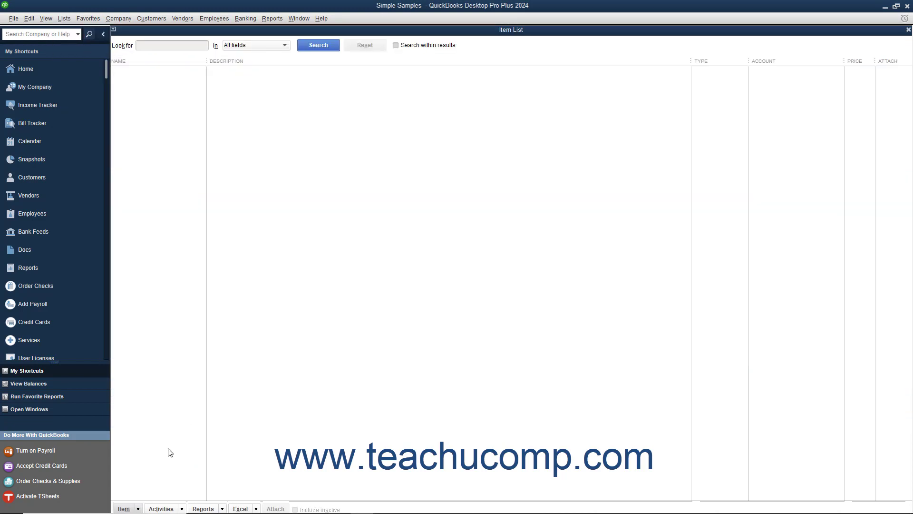
click(138, 508)
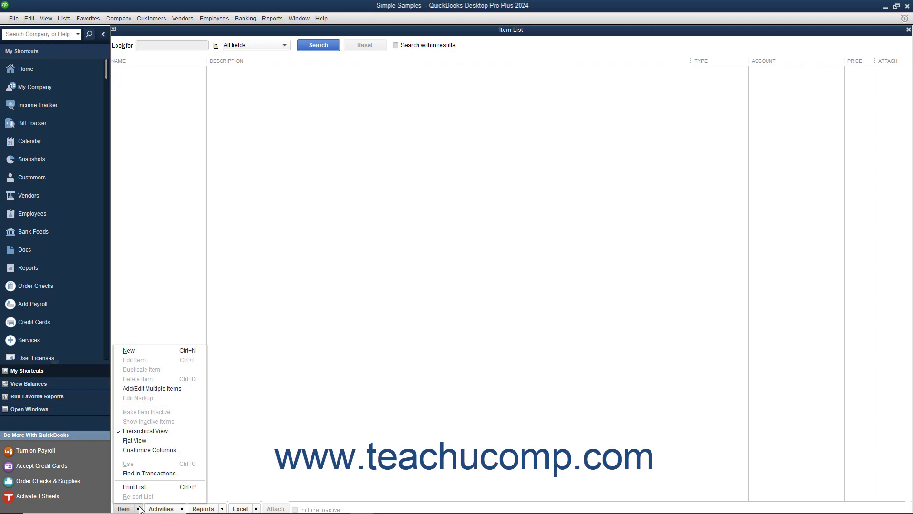
click(139, 508)
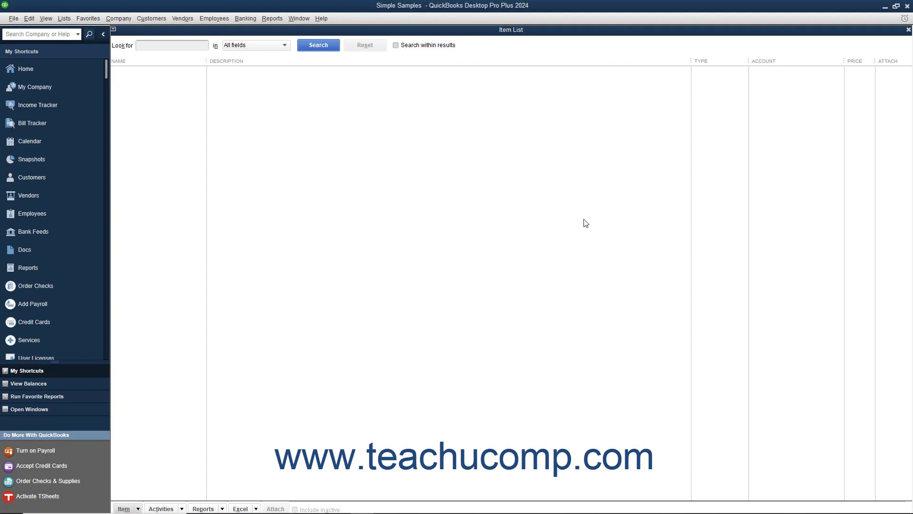
click(907, 30)
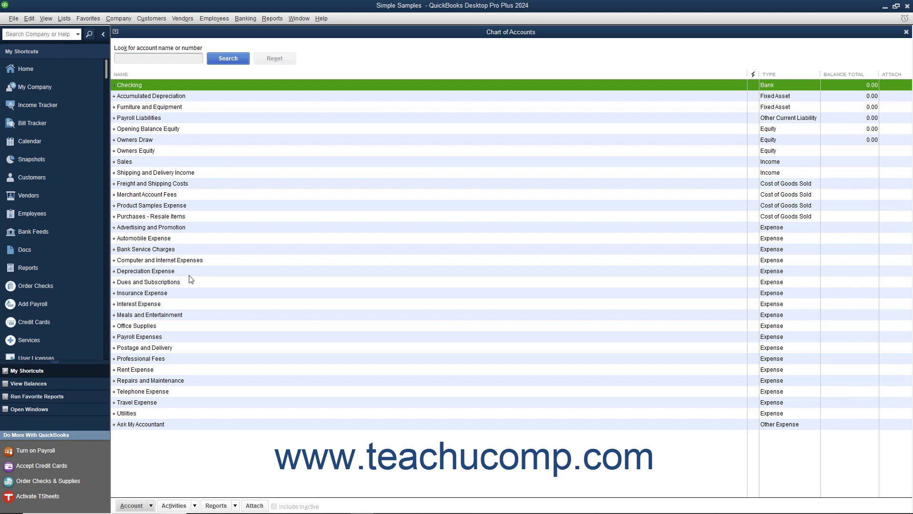
Start a new account of type Bank and name it Savings.
click(145, 507)
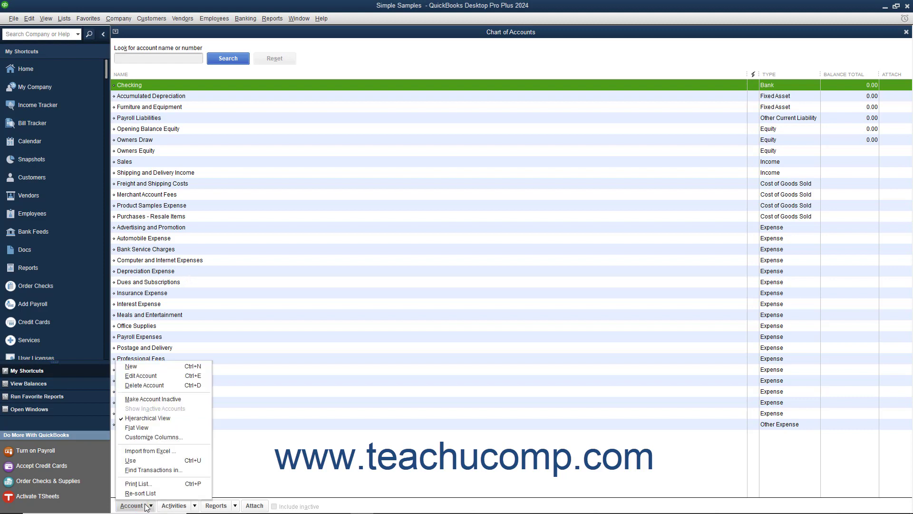
click(160, 367)
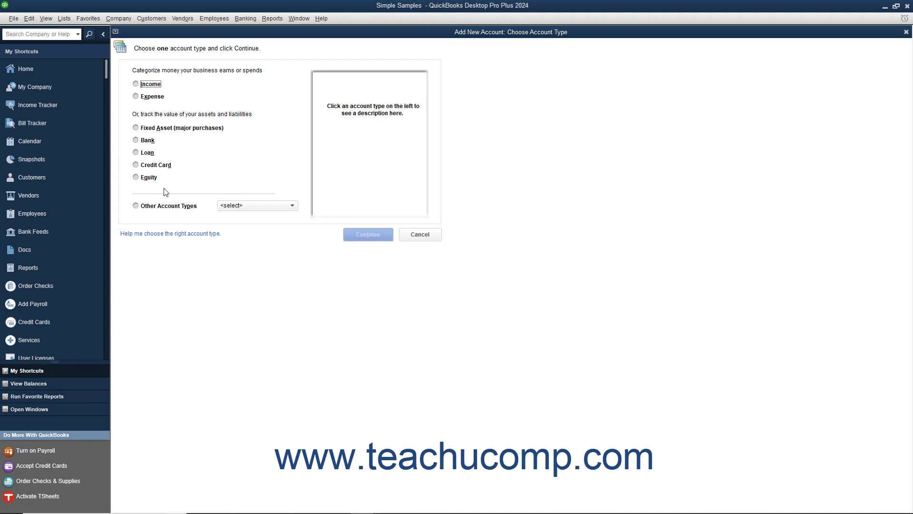
click(137, 141)
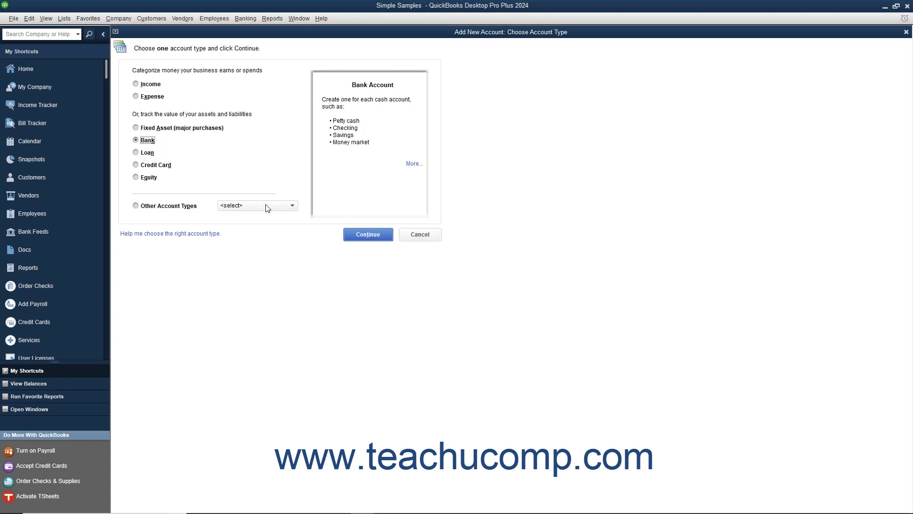
click(367, 235)
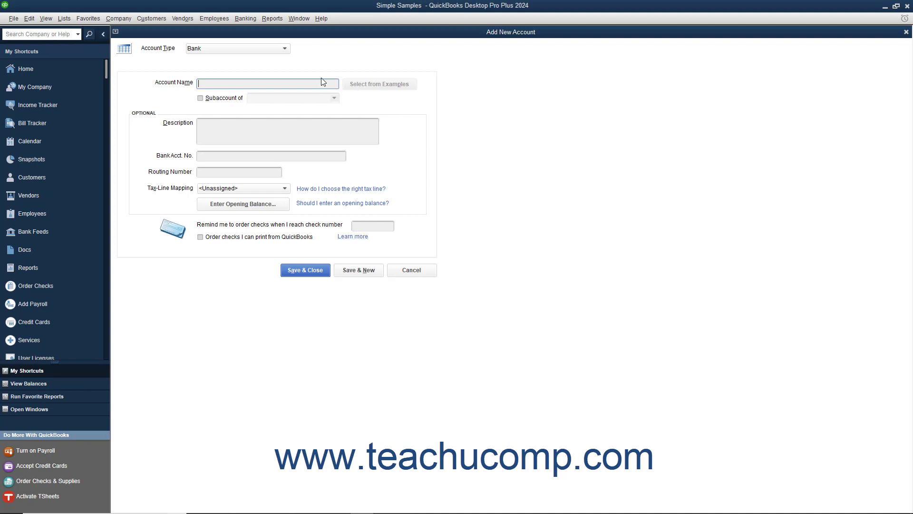
click(286, 50)
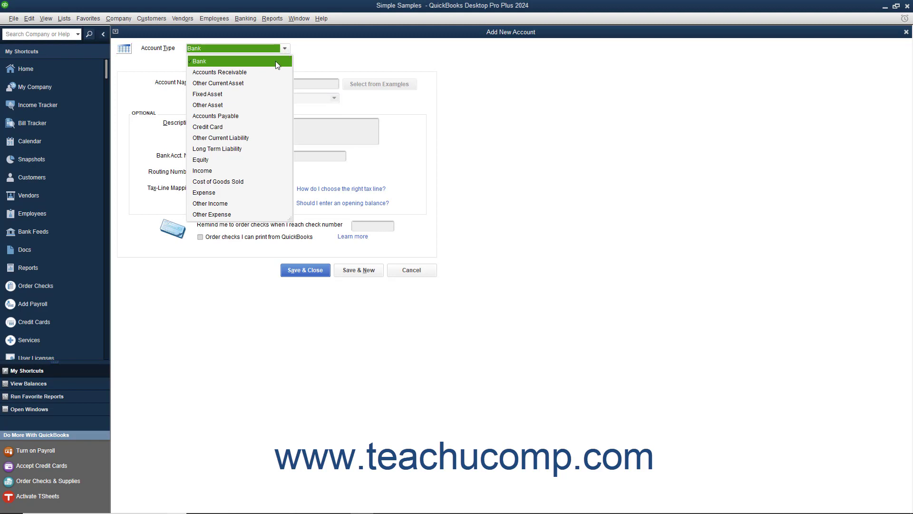
click(278, 65)
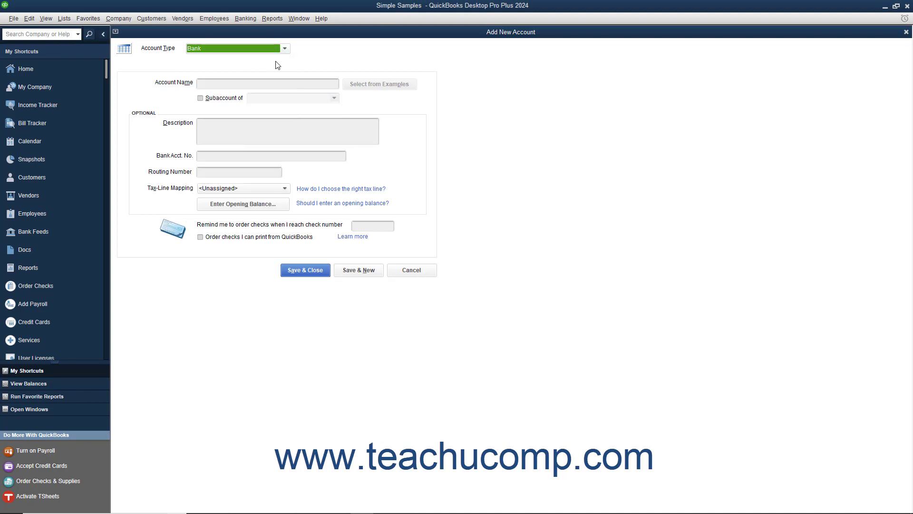
click(244, 87)
text(Savings)
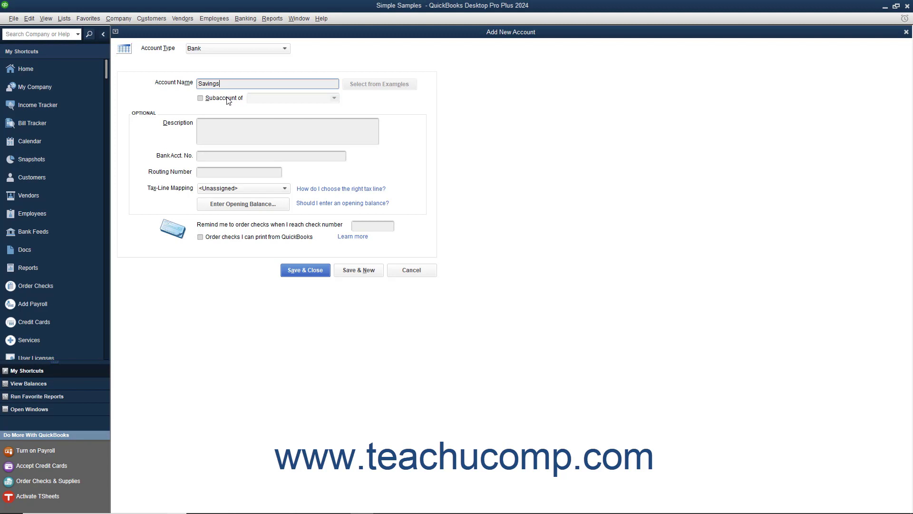
Leave the optional details empty, save the Savings account, and continue with a blank new account form.
click(219, 126)
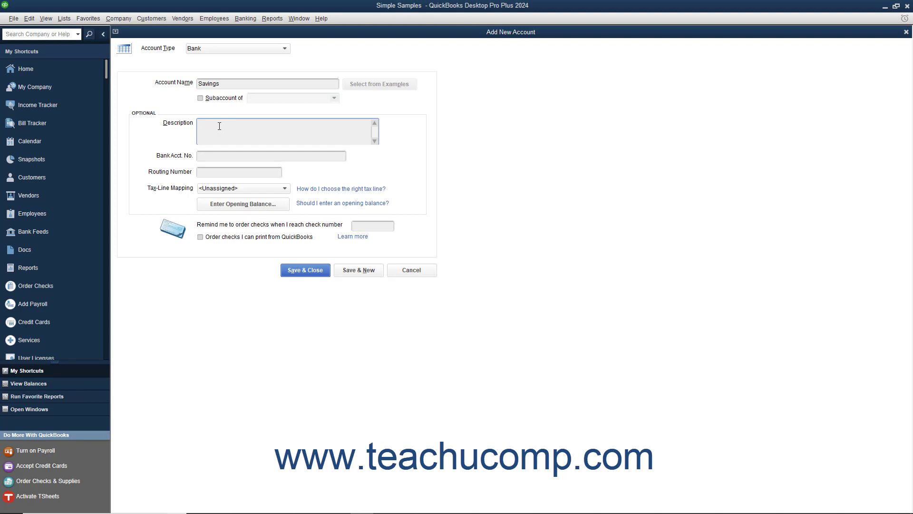
click(215, 156)
click(214, 171)
click(347, 272)
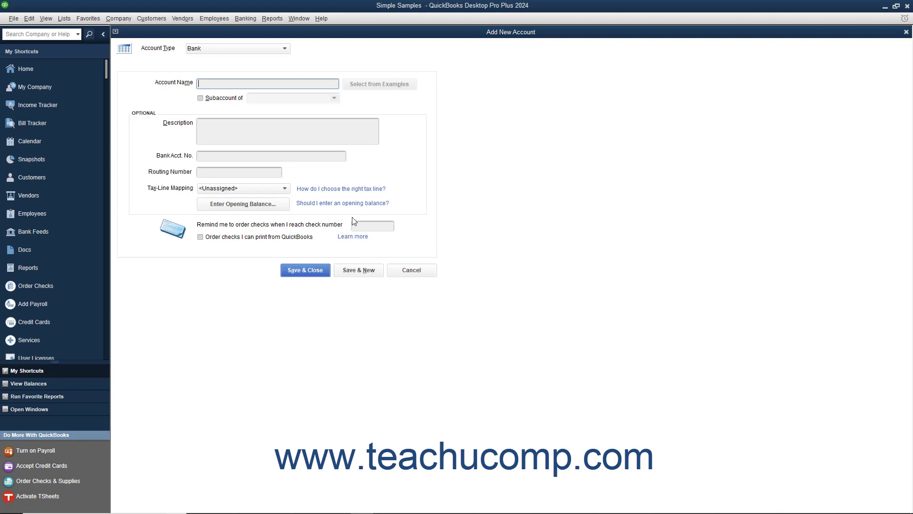
Review the account types offered for another new account and cancel the blank form.
click(285, 49)
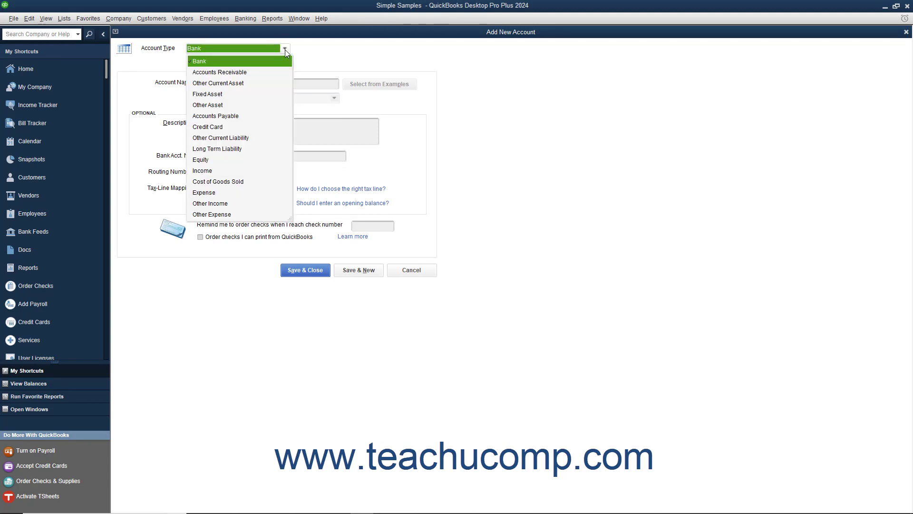
click(285, 50)
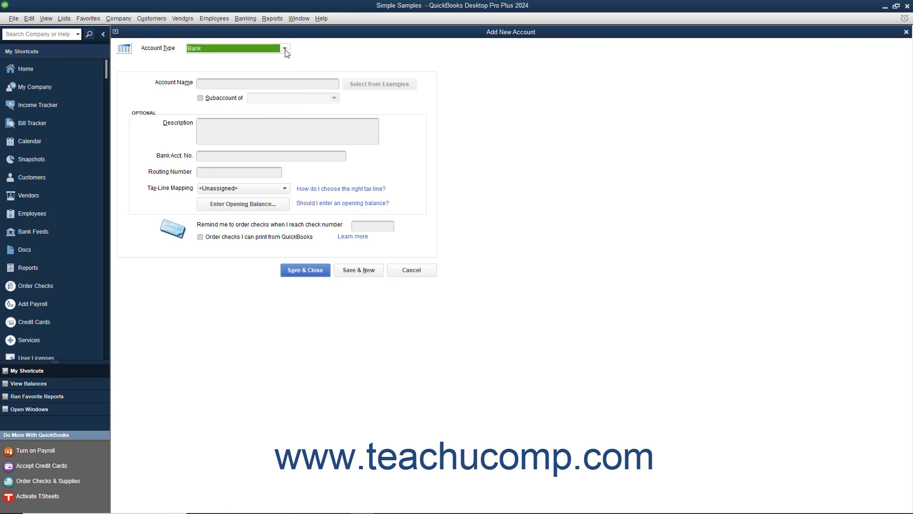
click(397, 274)
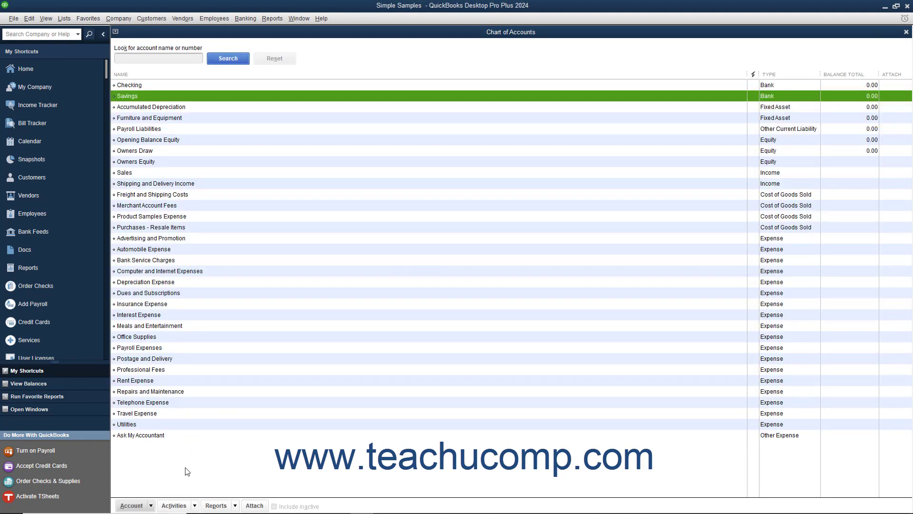
Start another new account of type Bank and name it Petty Cash.
click(145, 504)
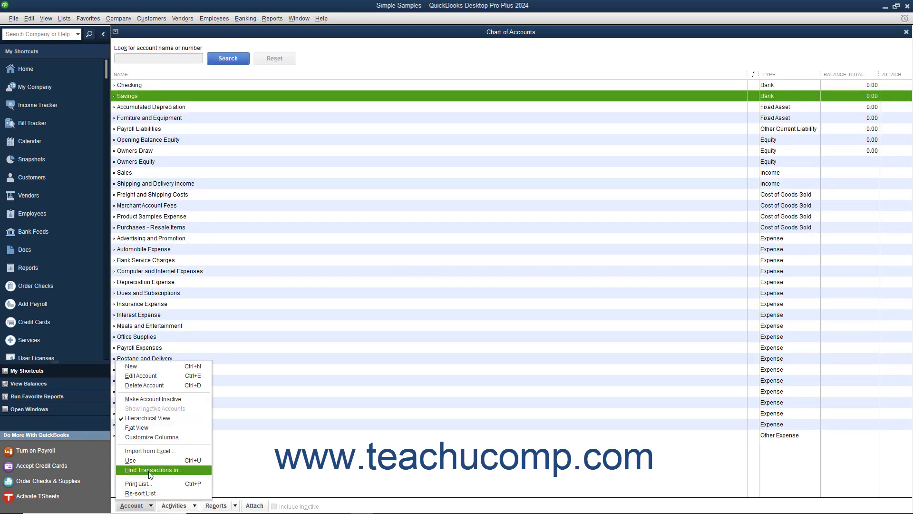
click(151, 367)
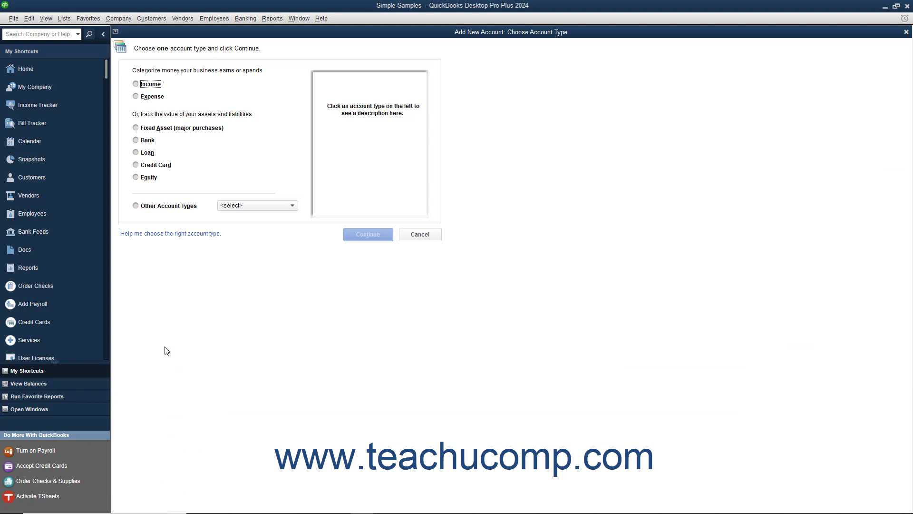
click(146, 139)
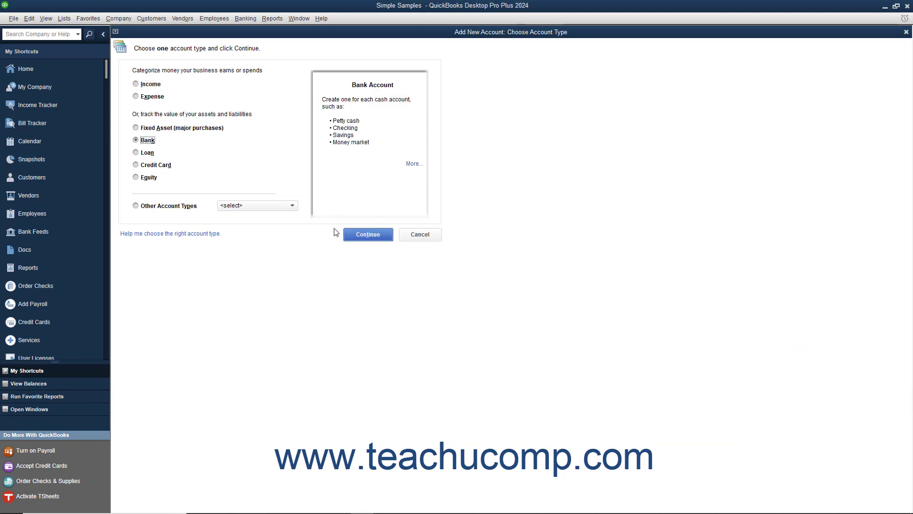
click(361, 235)
text(Petty Cash)
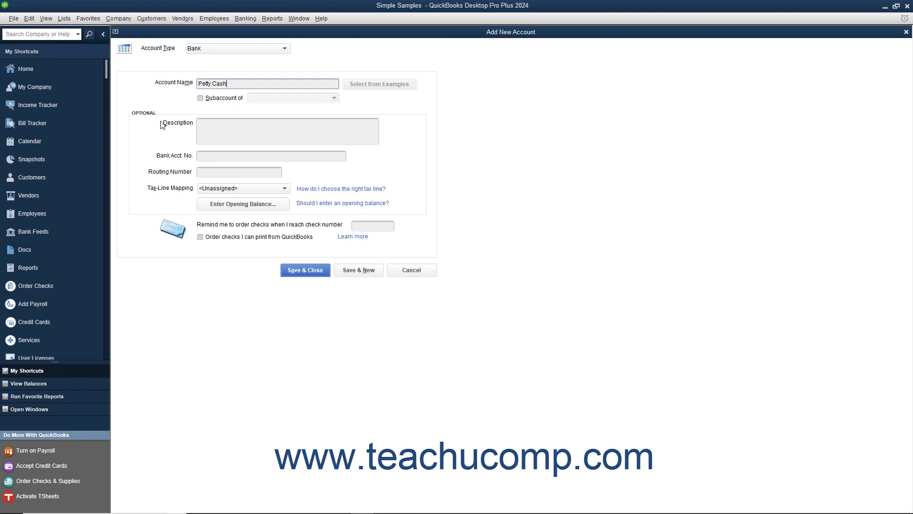
Enter an opening balance of 50.00 for Petty Cash with a statement ending date of 01/01/2019.
click(221, 208)
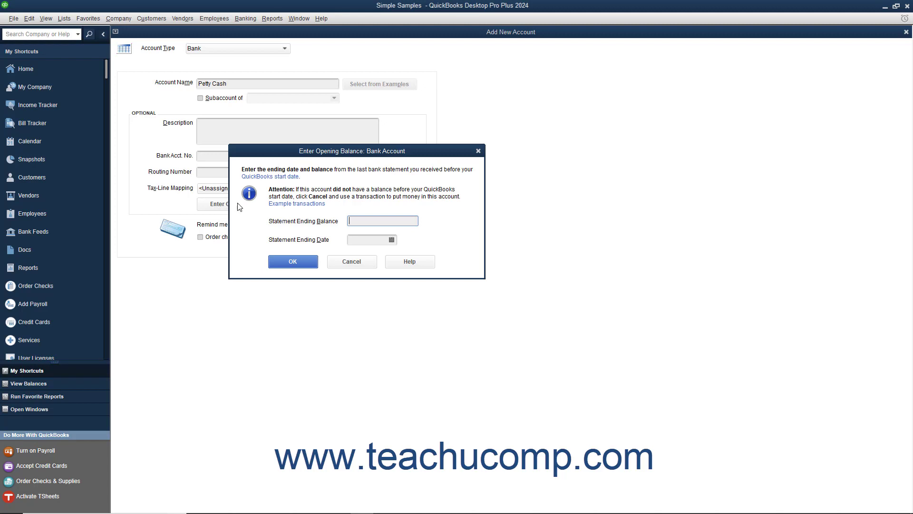
text(50)
click(391, 239)
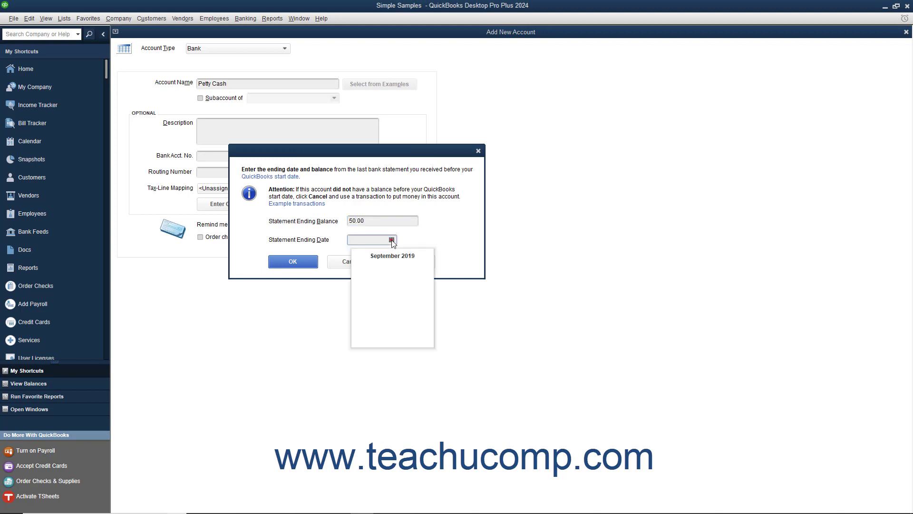
click(359, 257)
click(359, 257)
click(359, 256)
click(359, 256)
click(359, 257)
click(359, 257)
click(358, 257)
click(358, 257)
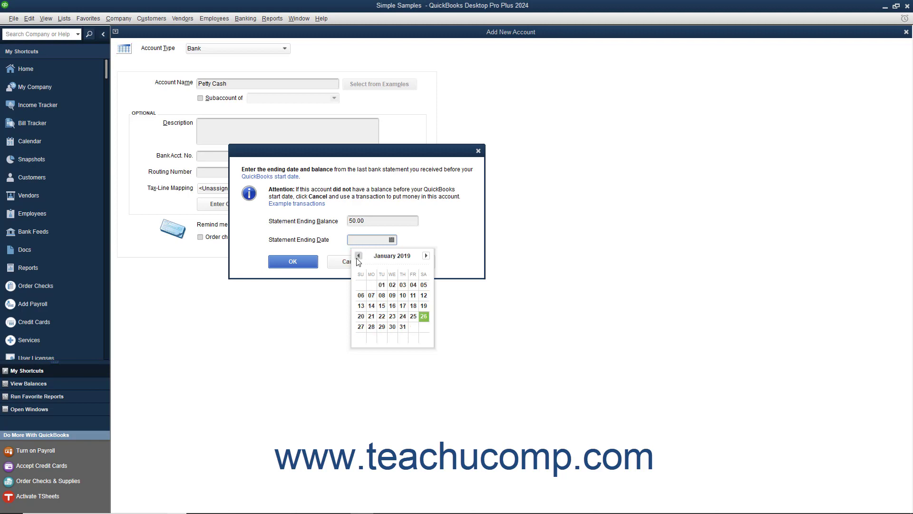
click(382, 284)
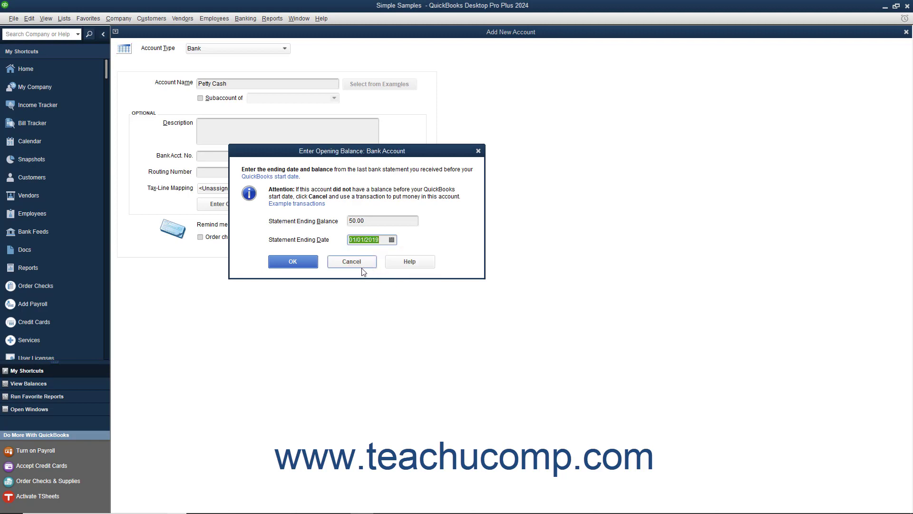
click(312, 265)
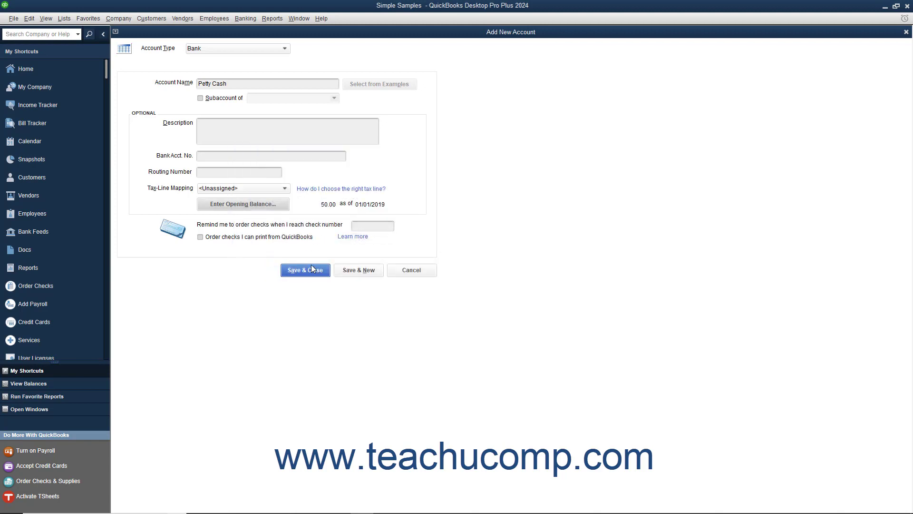
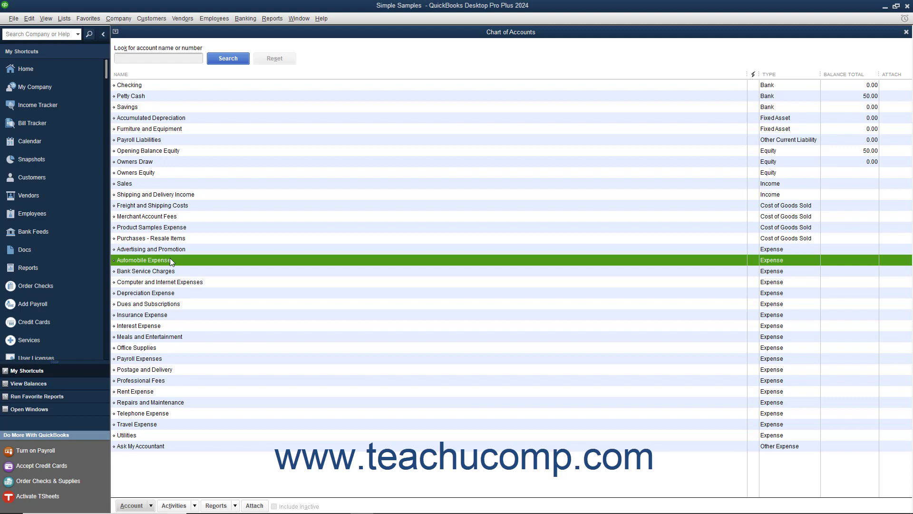
Start a new account of type Expense and name it Gas.
click(150, 505)
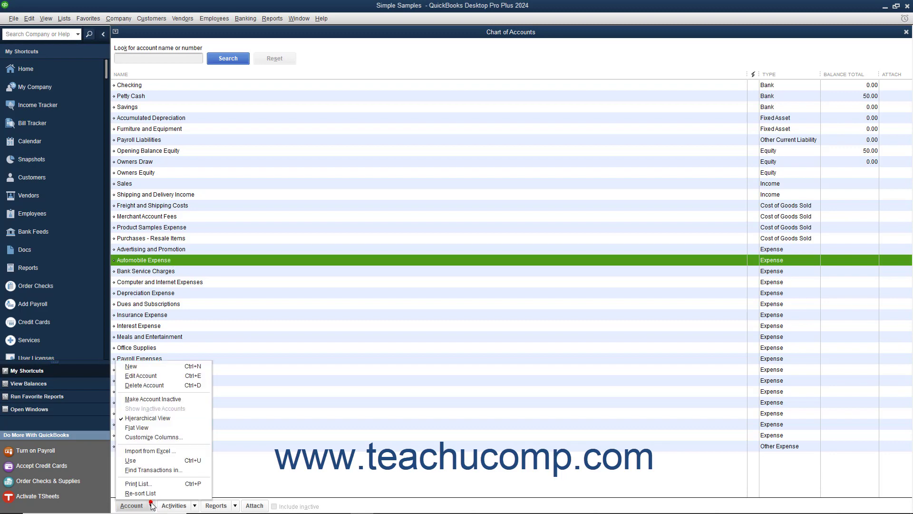
click(159, 368)
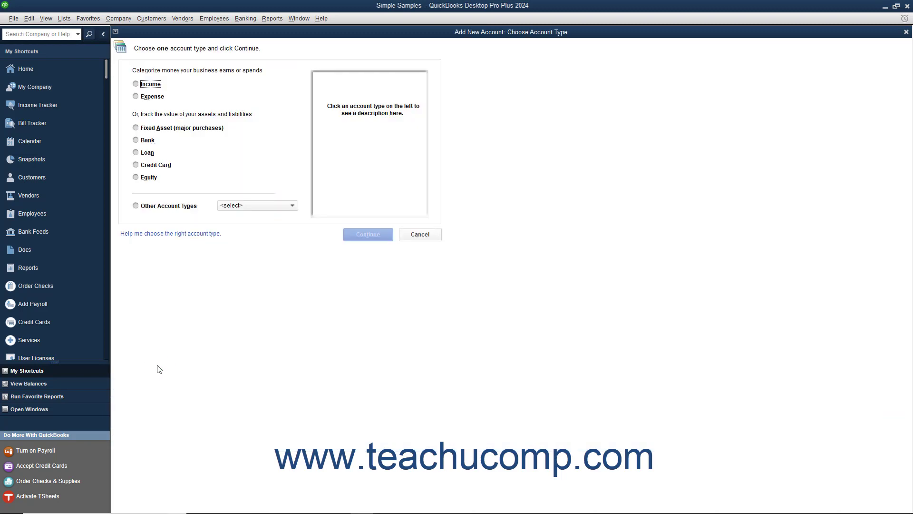
click(150, 97)
click(358, 234)
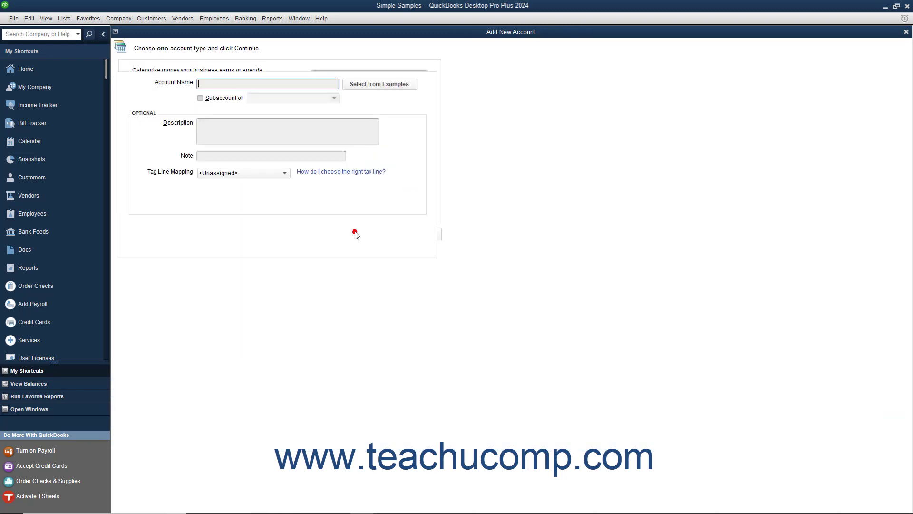
text(Gas)
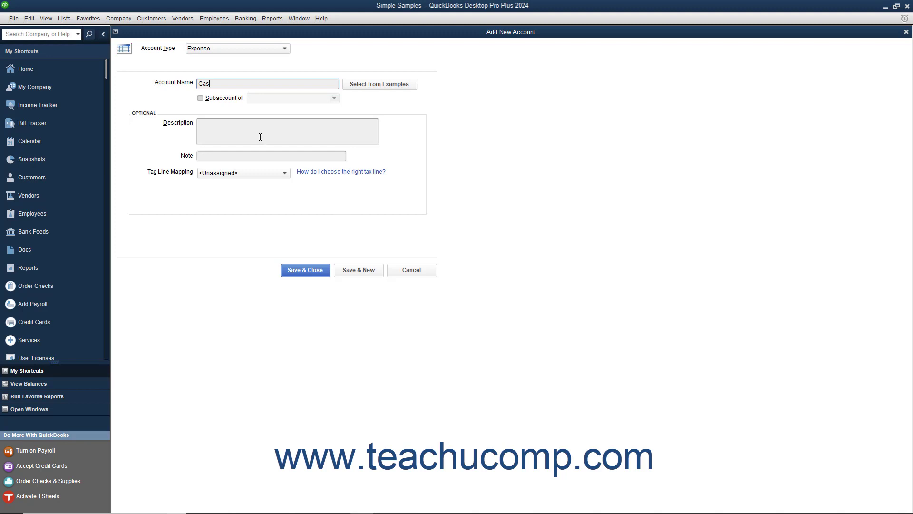
Make Gas a subaccount of Automobile Expense, keep the Expense type, and save the account back to the list.
click(221, 100)
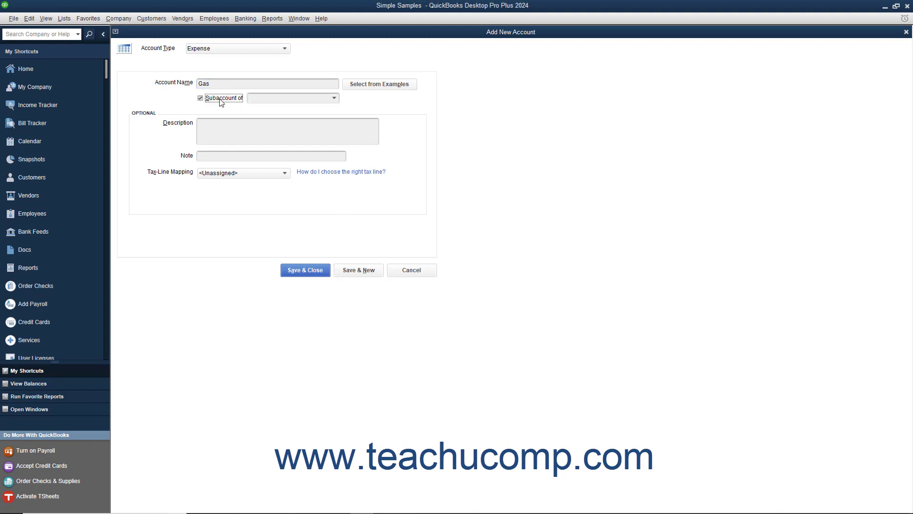
click(329, 99)
click(292, 145)
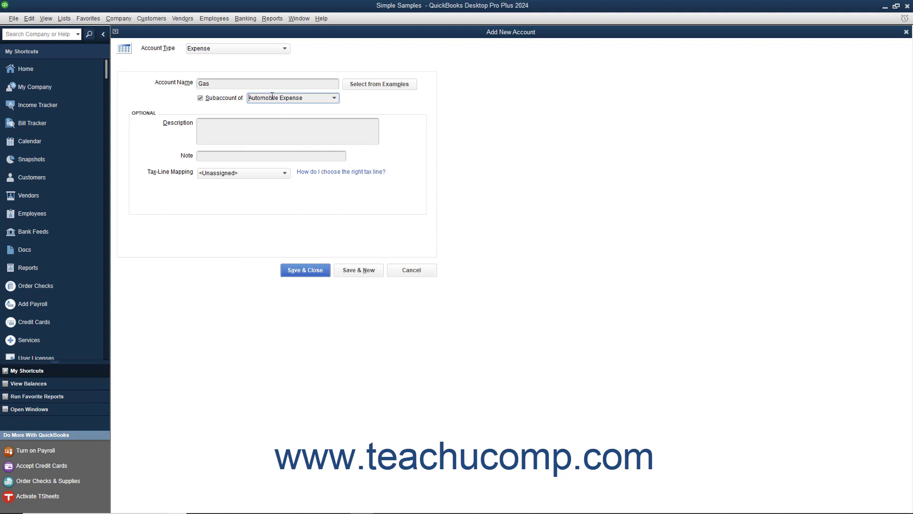
click(284, 49)
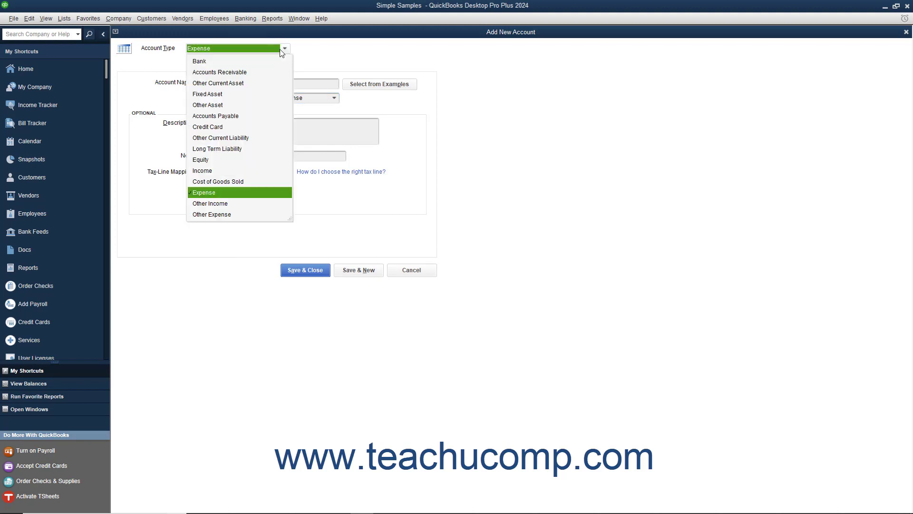
click(281, 50)
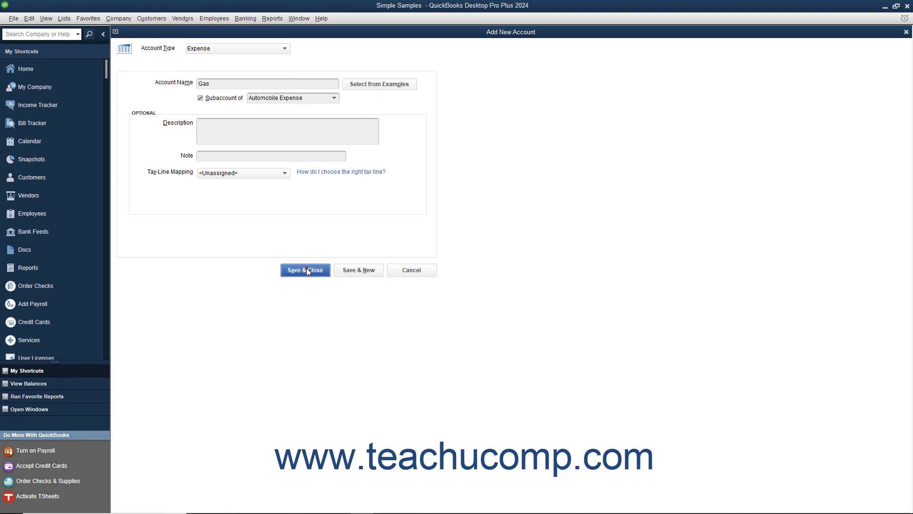
click(306, 270)
click(287, 259)
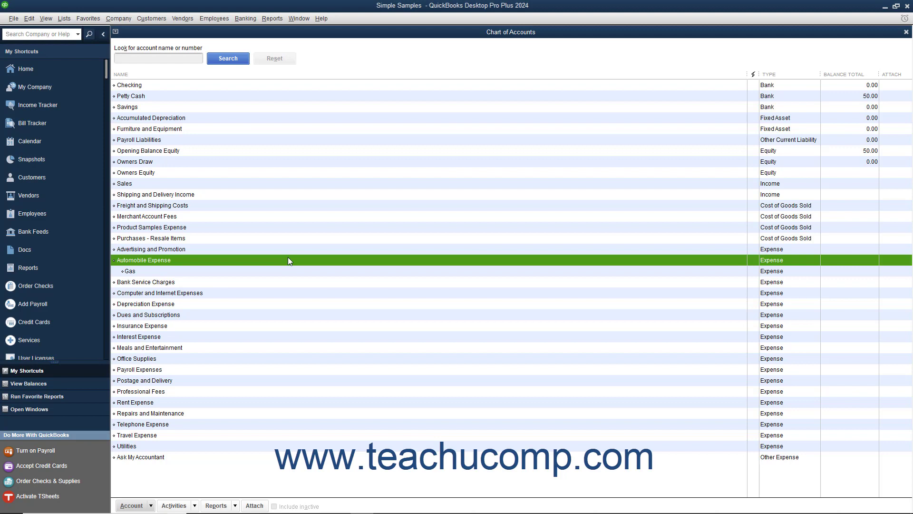
Search the Chart of Accounts for "expenses" and reset the list to show all accounts.
click(165, 59)
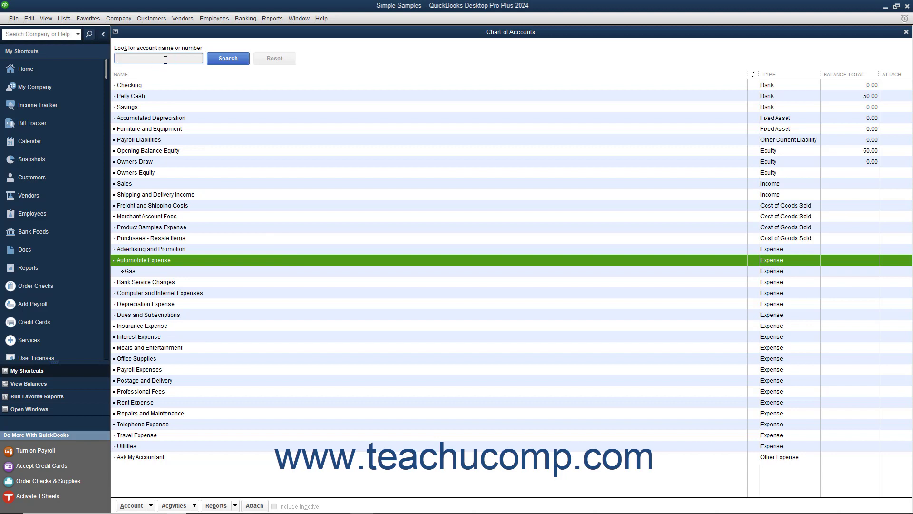
text(expenses)
click(227, 58)
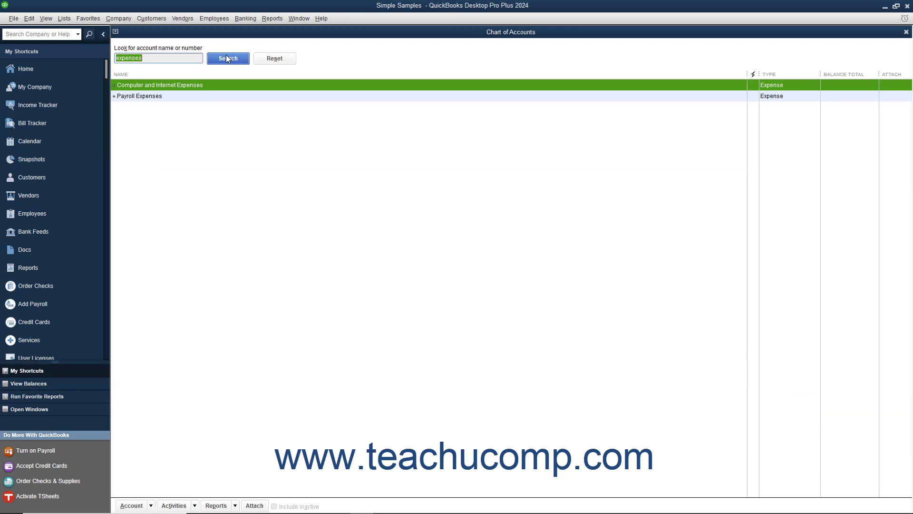
click(274, 59)
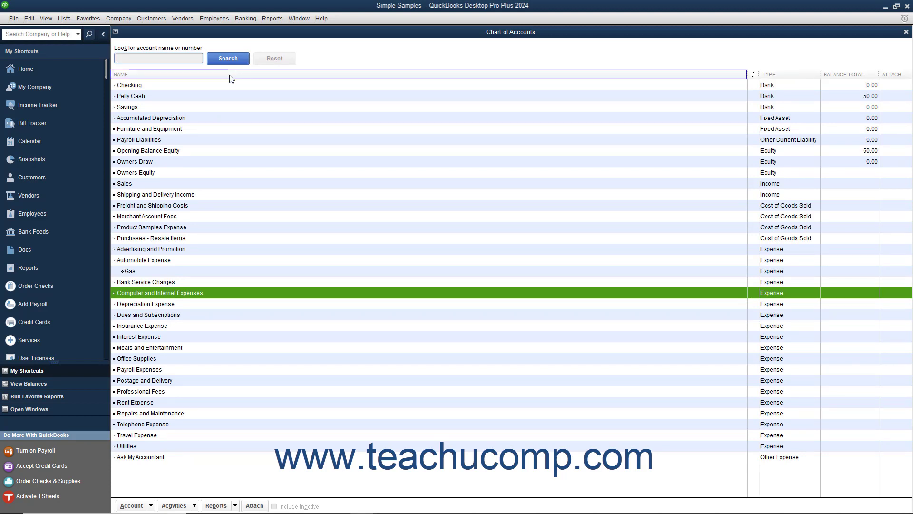
click(185, 83)
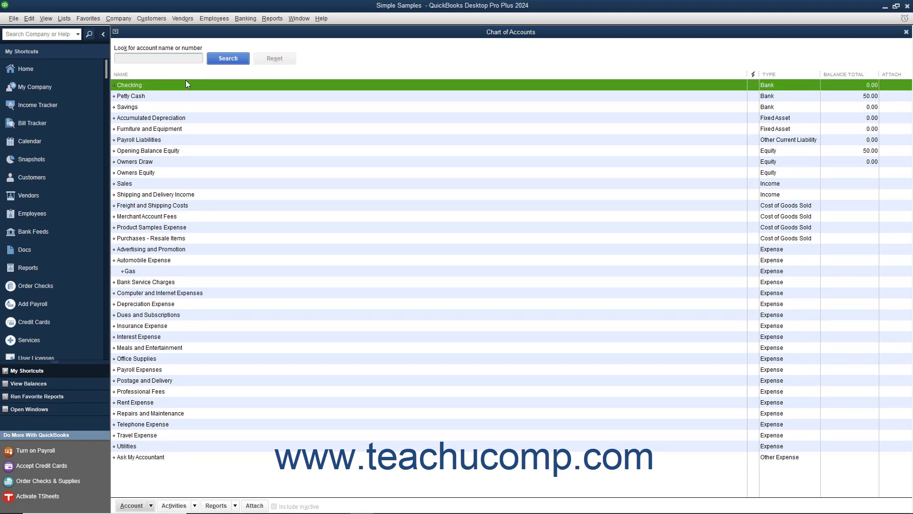
click(148, 506)
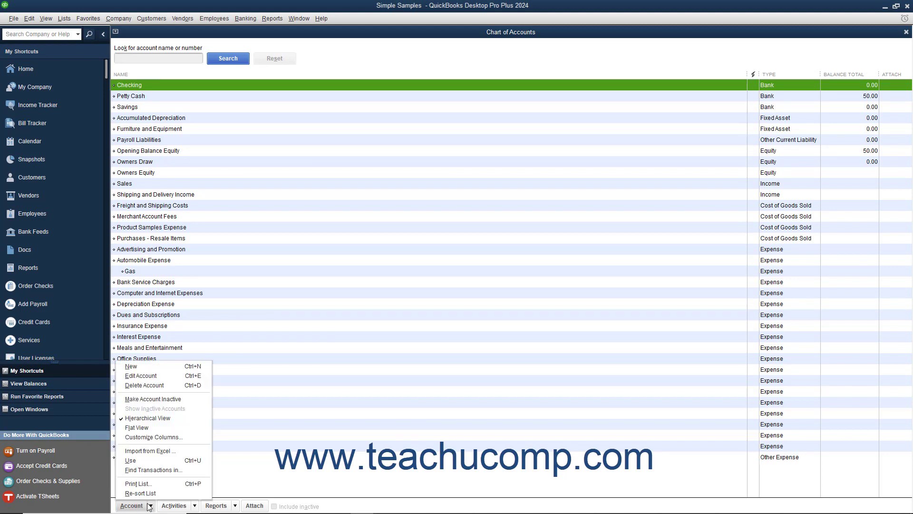
click(153, 377)
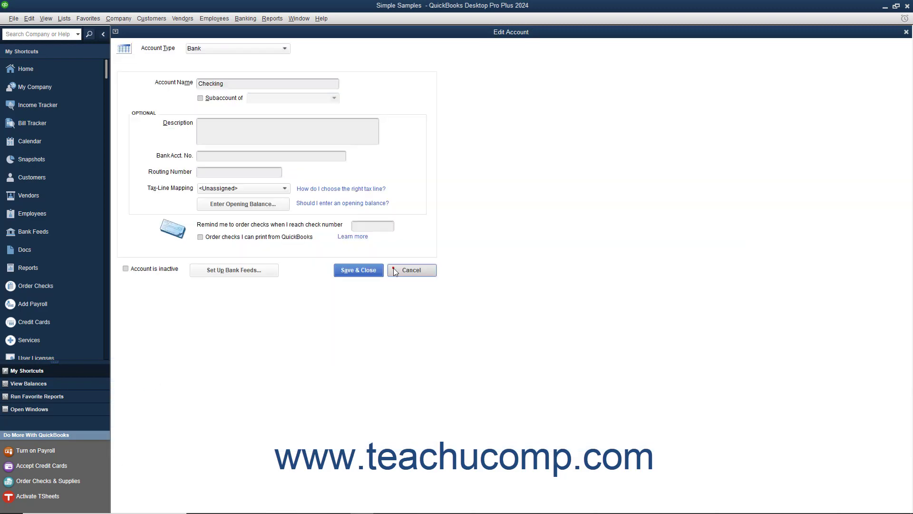
click(393, 268)
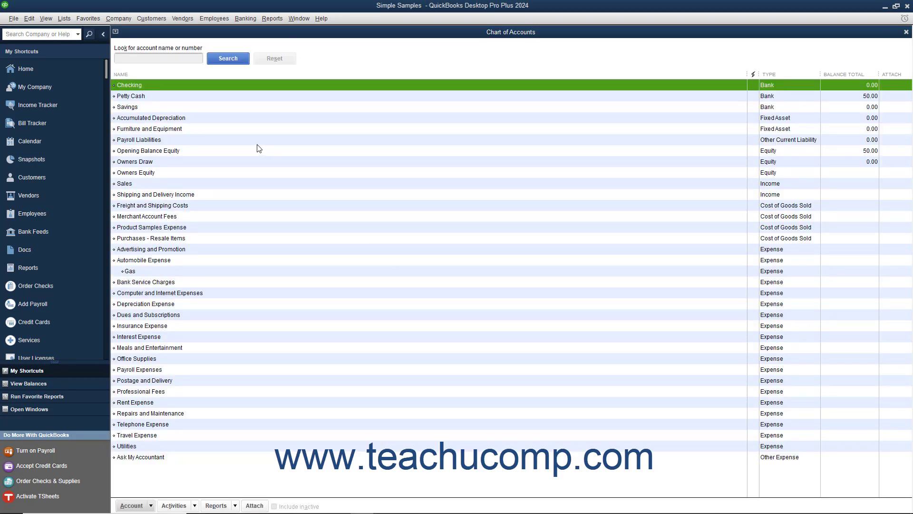
Edit the Checking account to add the description "Primary Checking Account" and save the change.
right_click(159, 85)
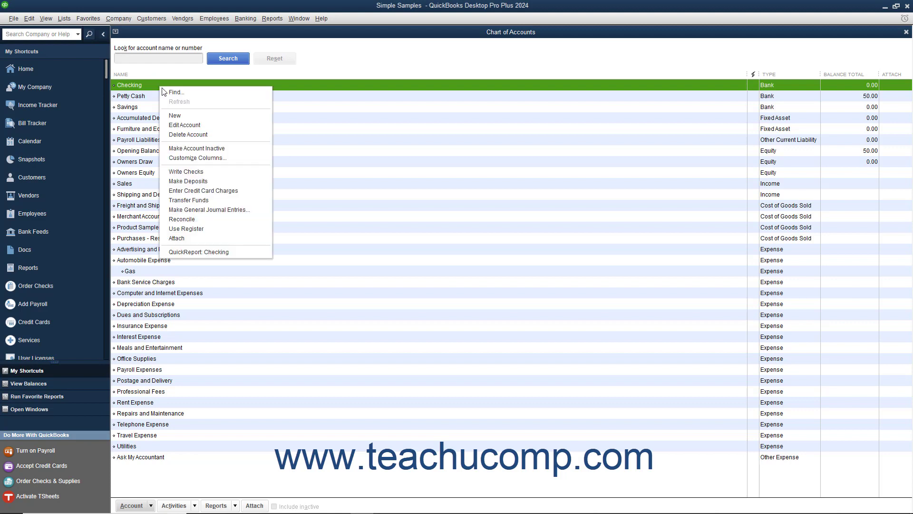
click(184, 125)
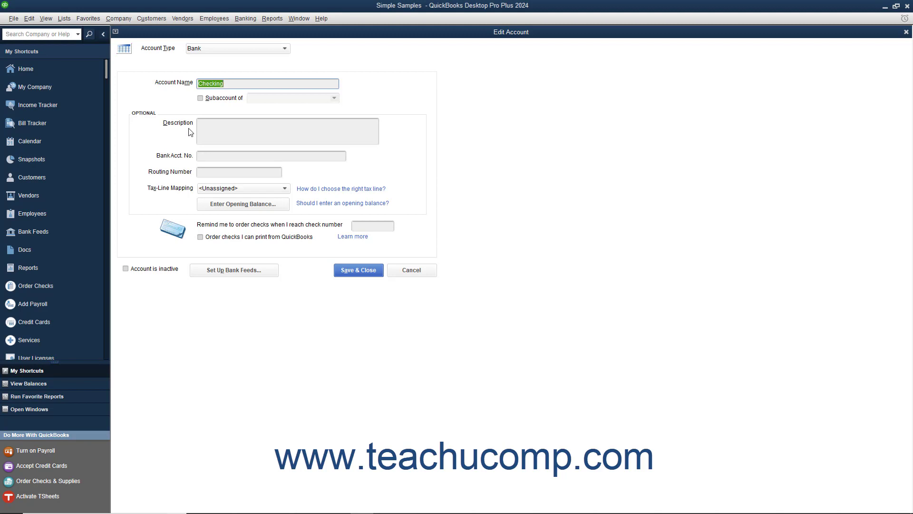
click(203, 132)
text(Primary Checking Account)
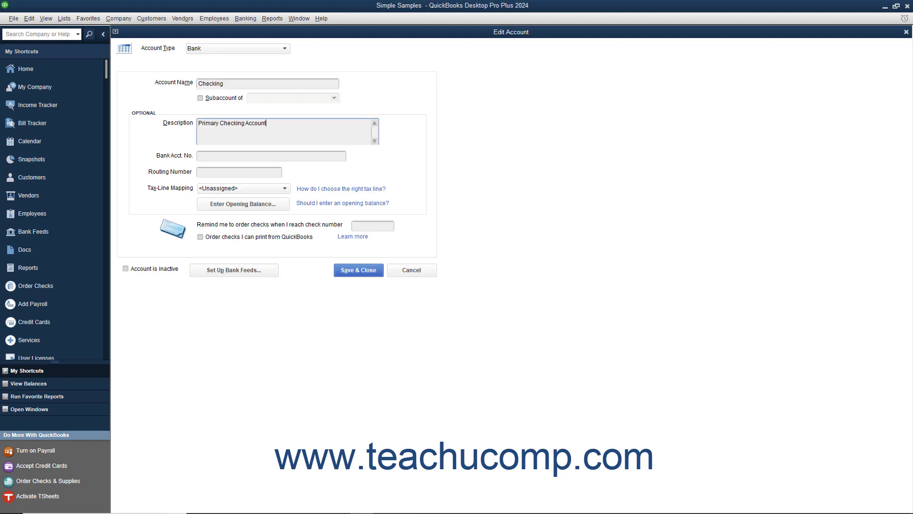
click(351, 270)
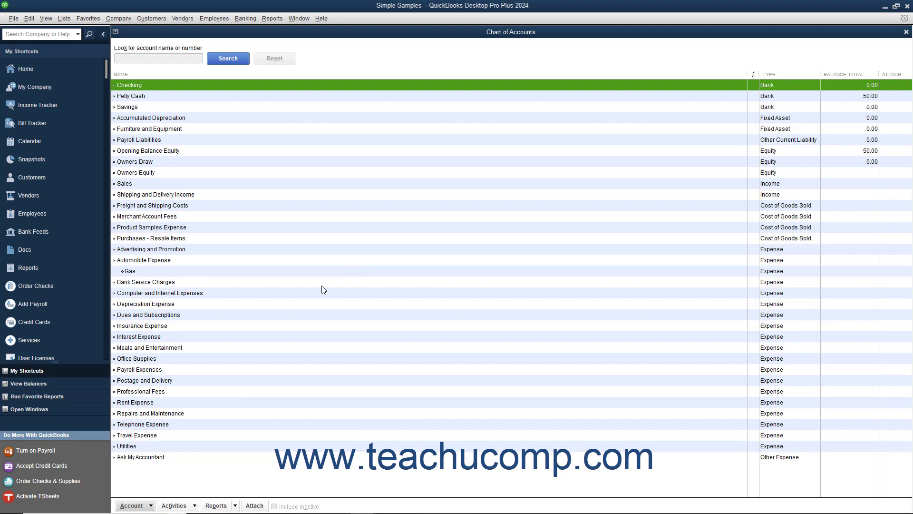
Delete the Dues and Subscriptions expense account from the Chart of Accounts and confirm the deletion.
click(191, 316)
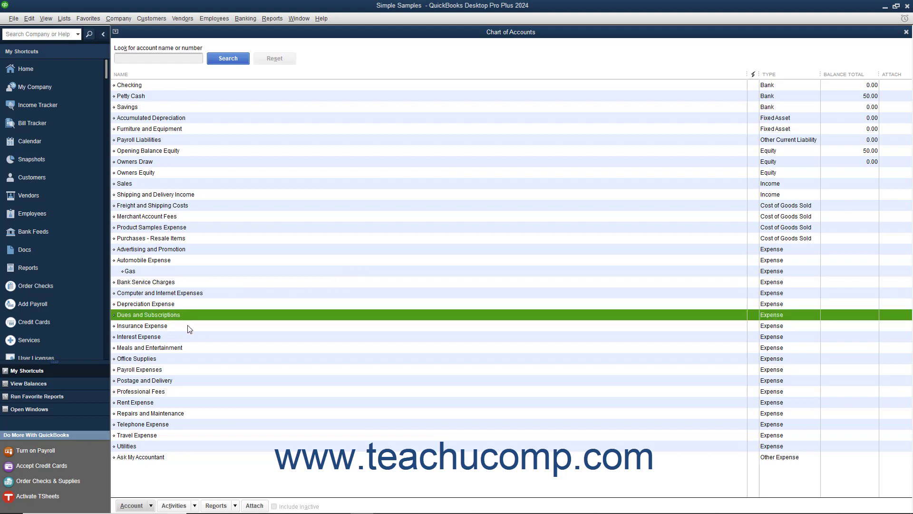
click(141, 505)
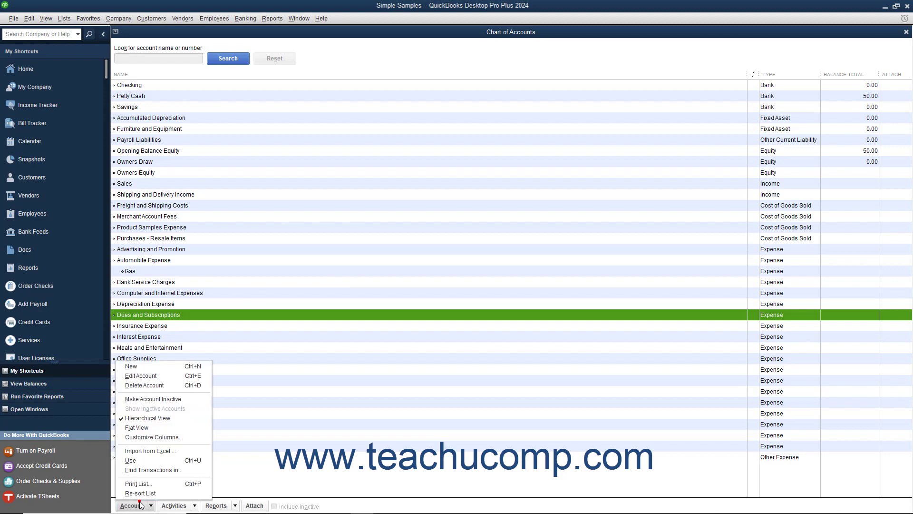
click(148, 385)
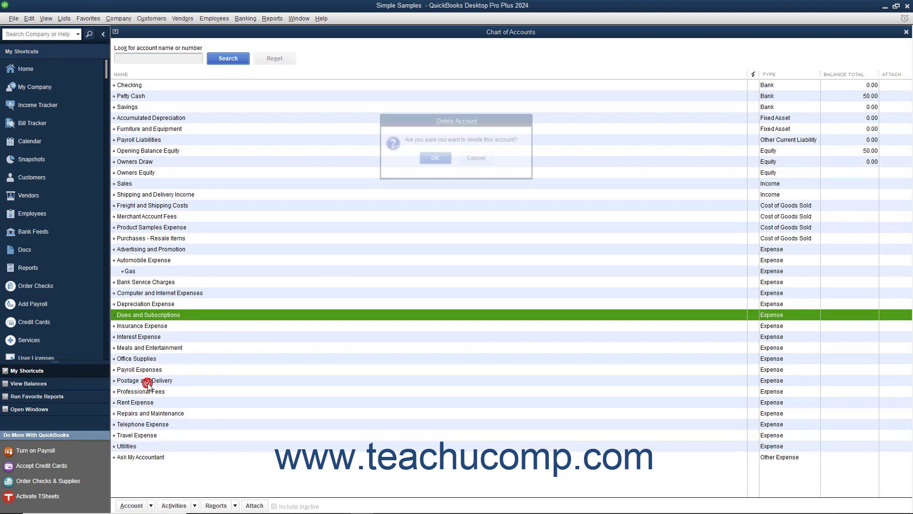
click(424, 159)
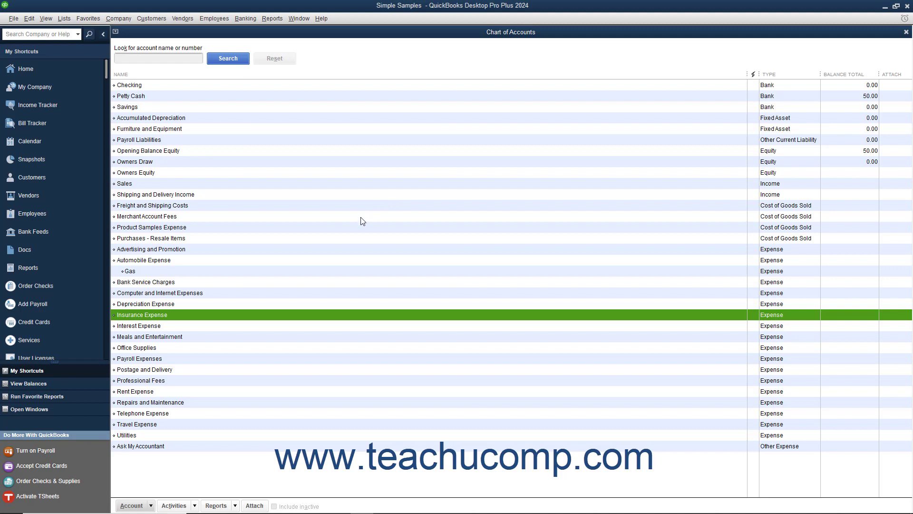
Make the Professional Fees expense account inactive.
click(164, 380)
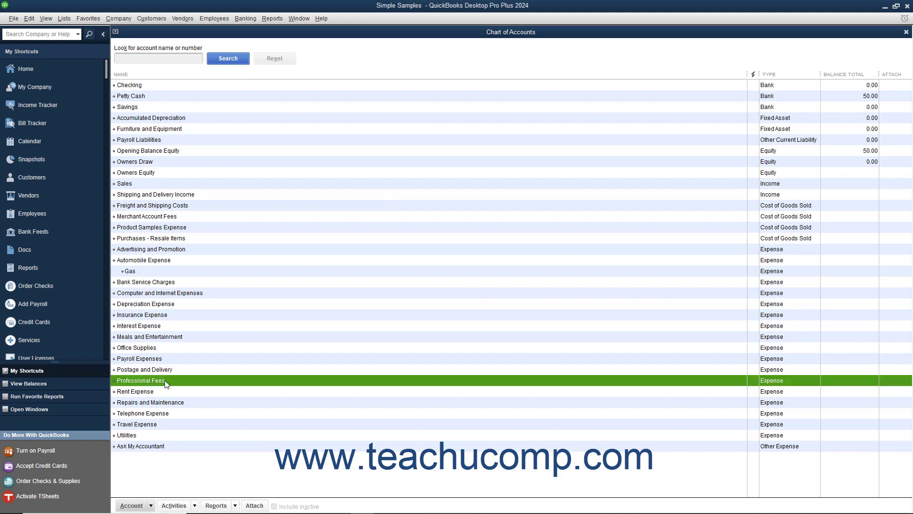
click(140, 506)
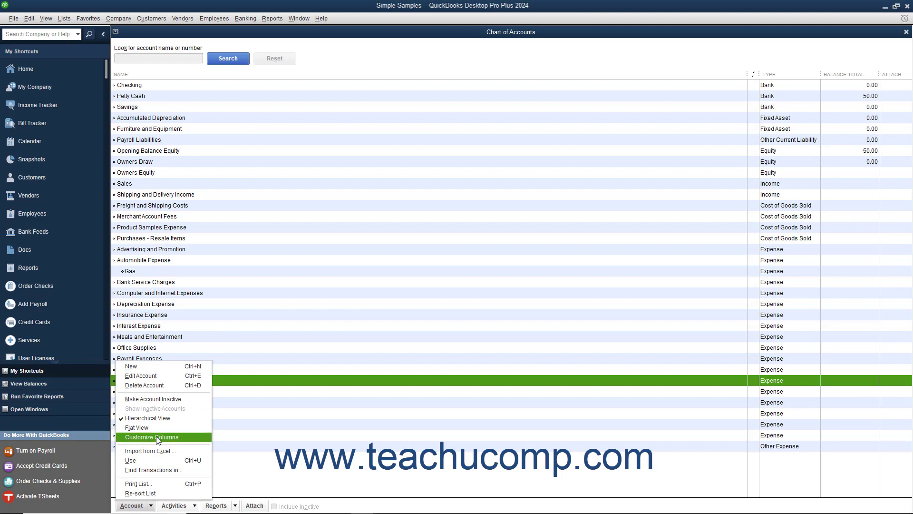
click(158, 399)
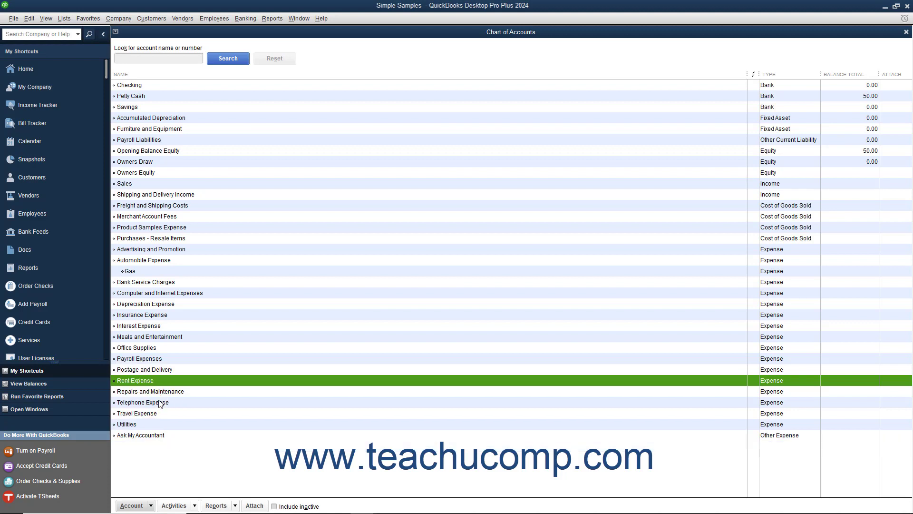